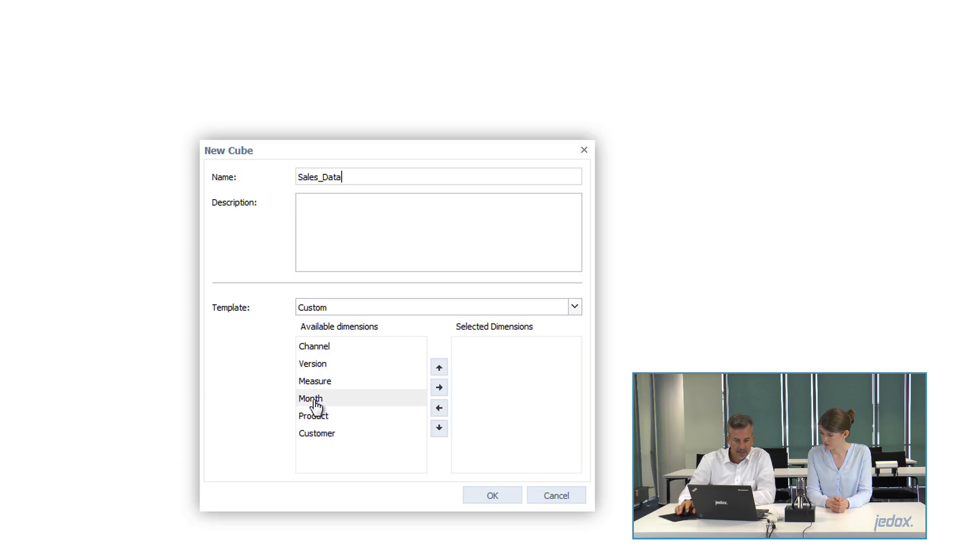
click(320, 348)
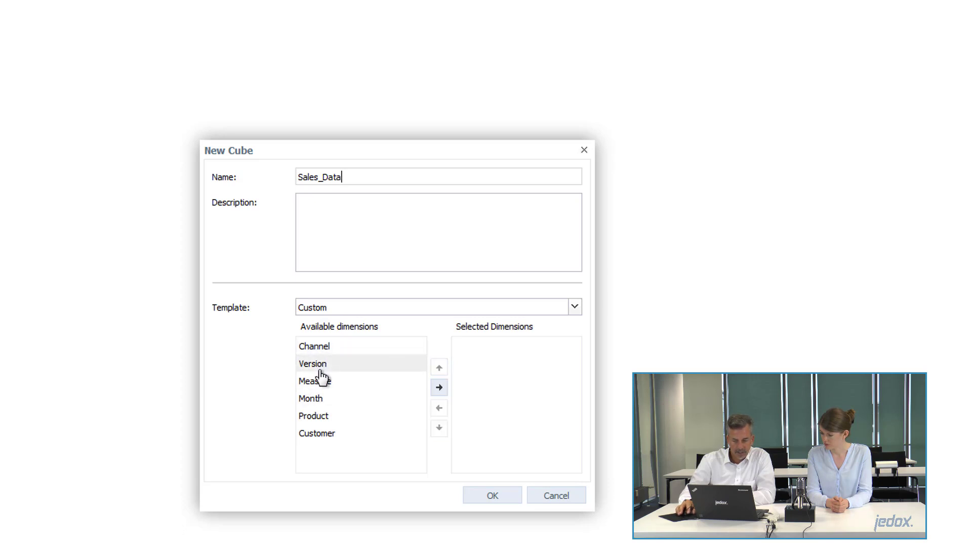
click(438, 388)
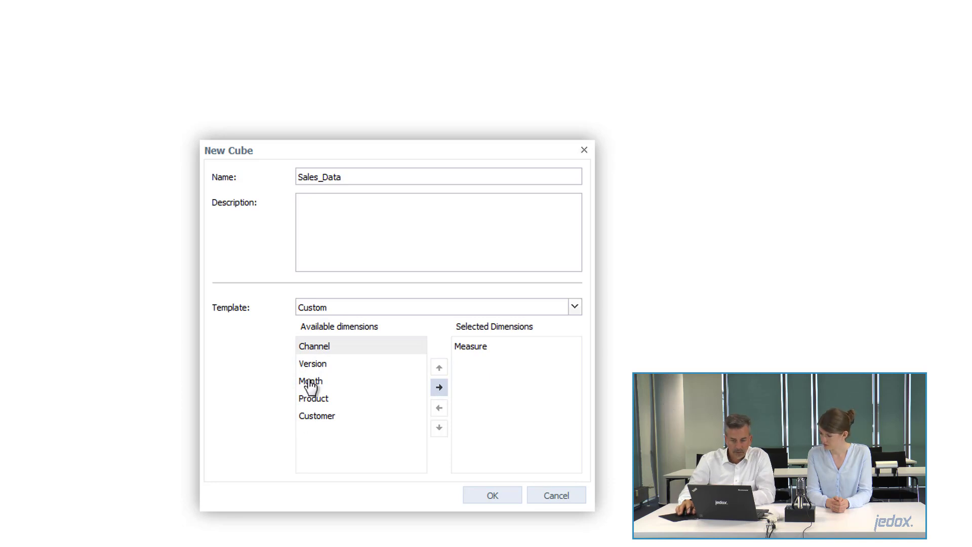
click(315, 346)
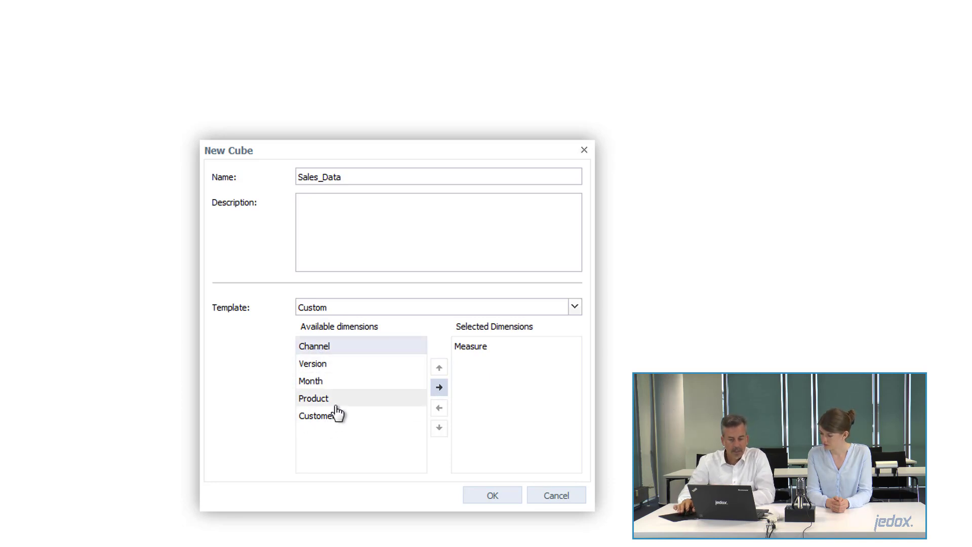
click(480, 349)
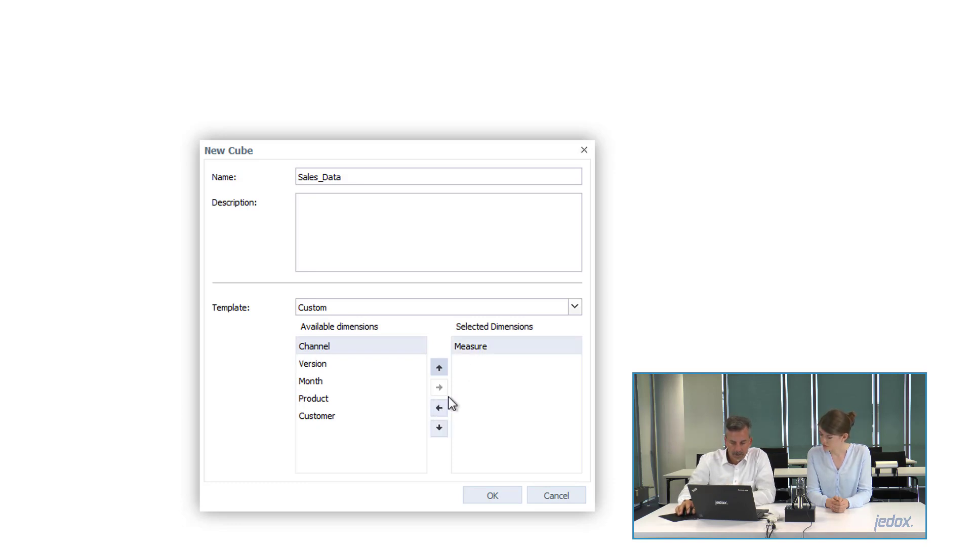
click(439, 408)
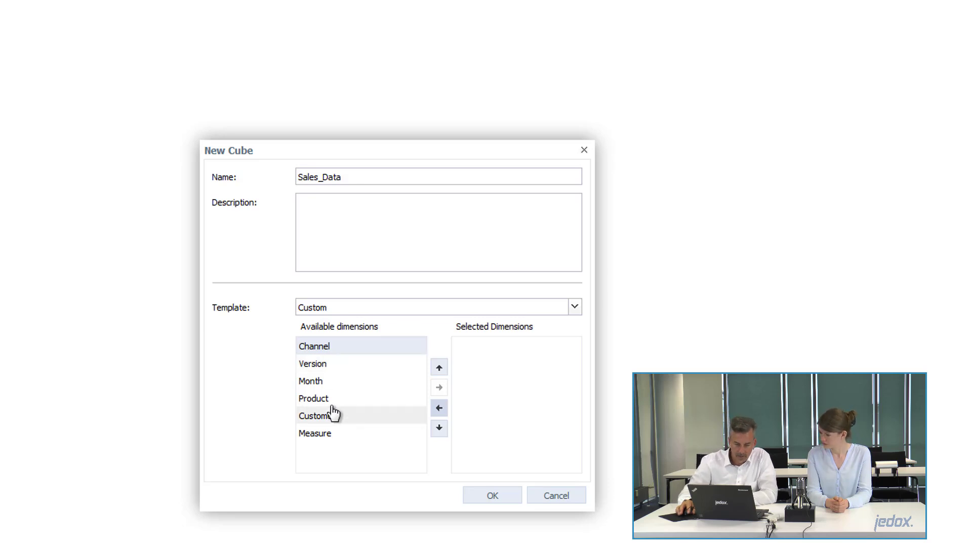
Step: Add the Month, Product and Customer dimensions, in that order, to the new Sales_Data cube
click(330, 386)
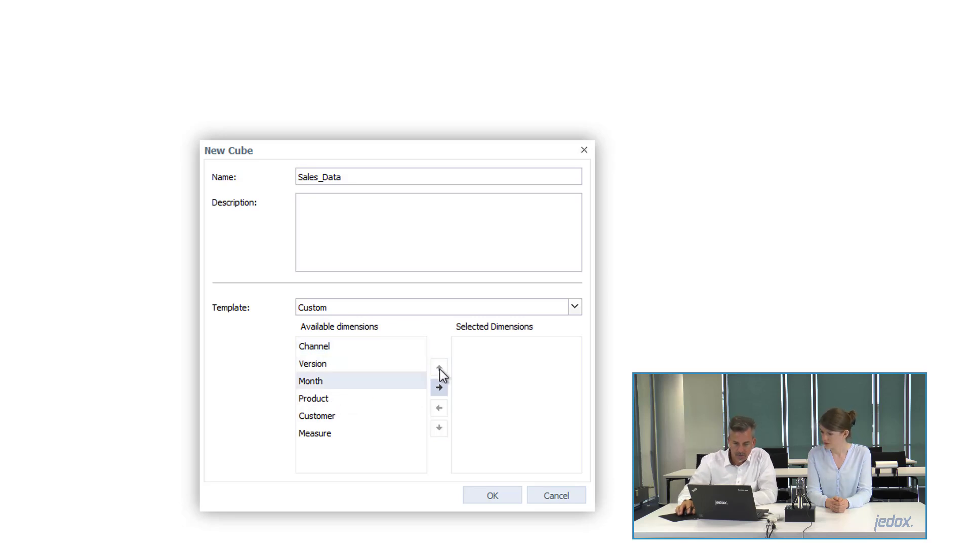
click(440, 387)
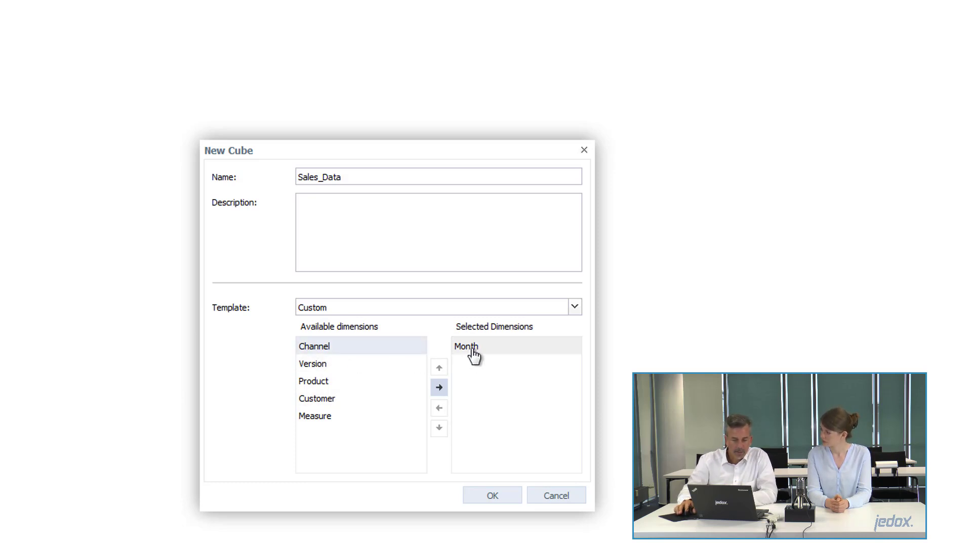
click(327, 386)
click(439, 388)
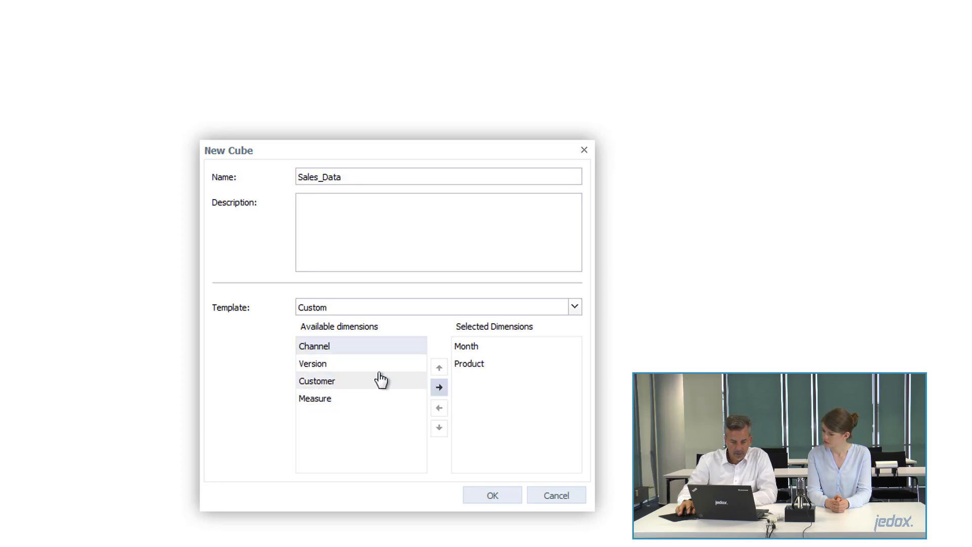
click(327, 385)
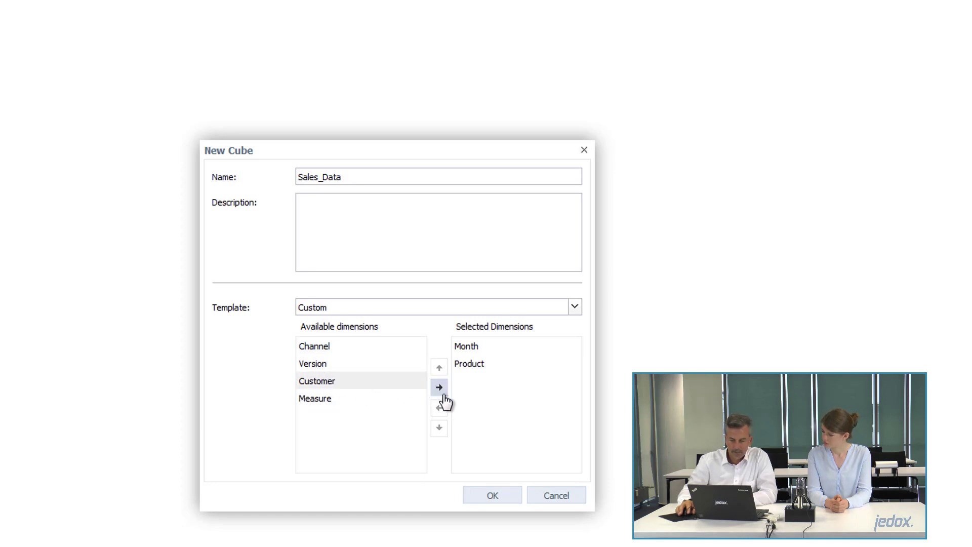
click(439, 388)
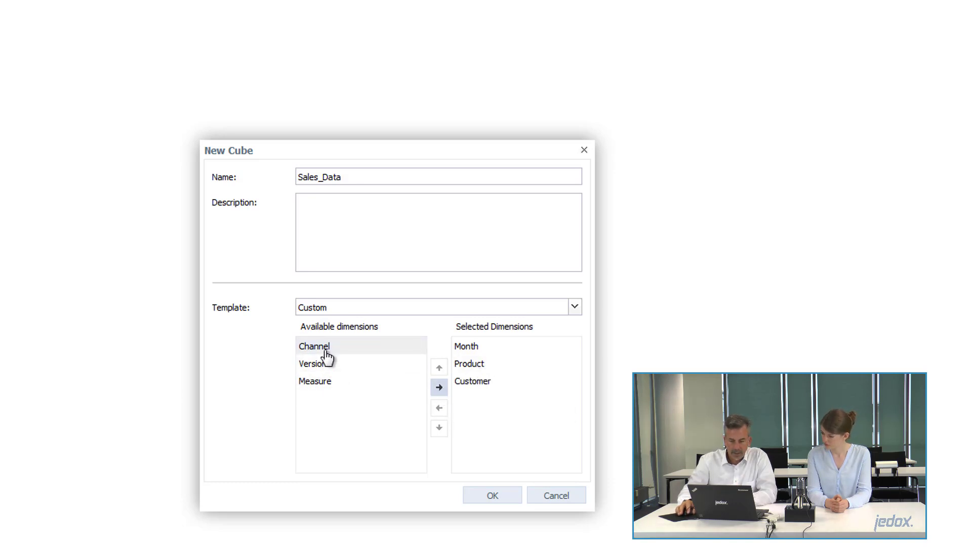
Step: Add the Channel, Version and Measure dimensions after Customer and create the Sales_Data cube
click(439, 388)
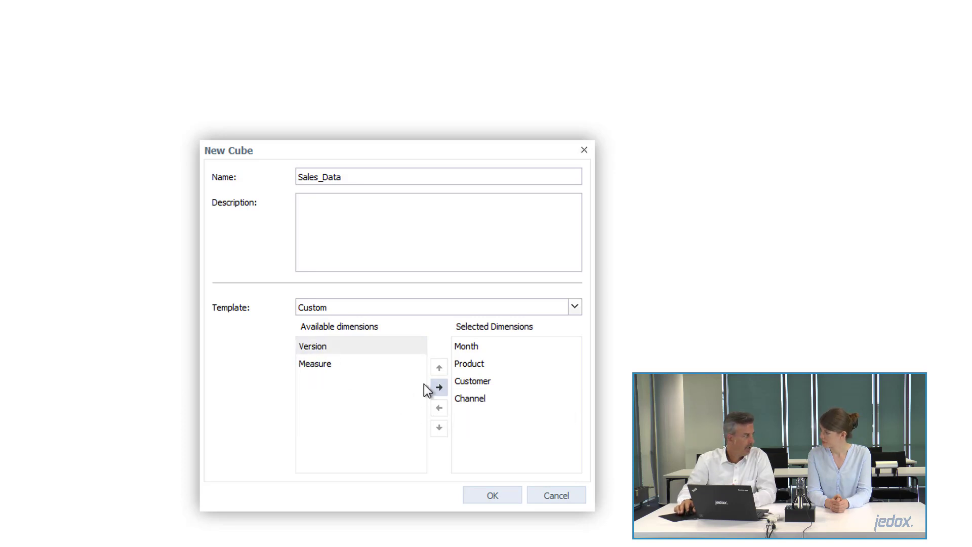
click(326, 348)
click(444, 392)
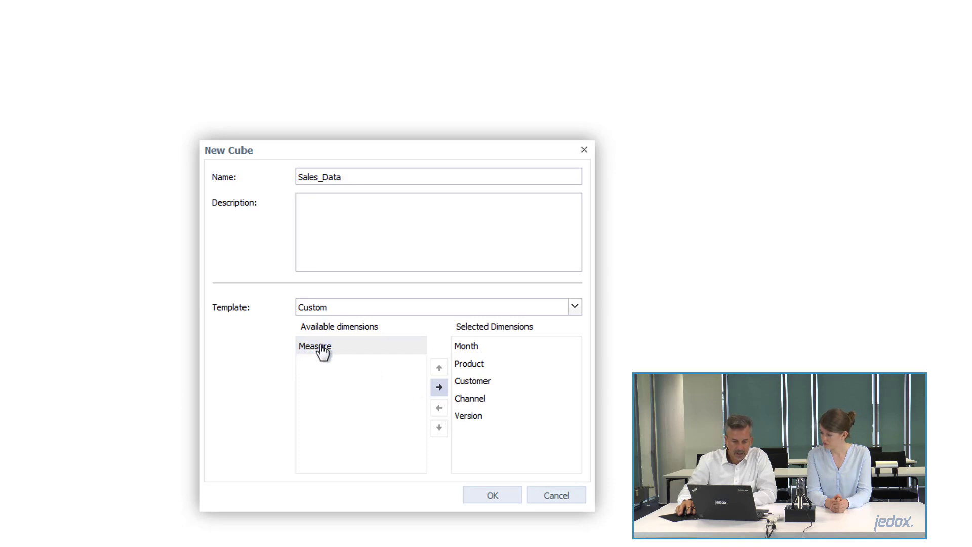
click(439, 390)
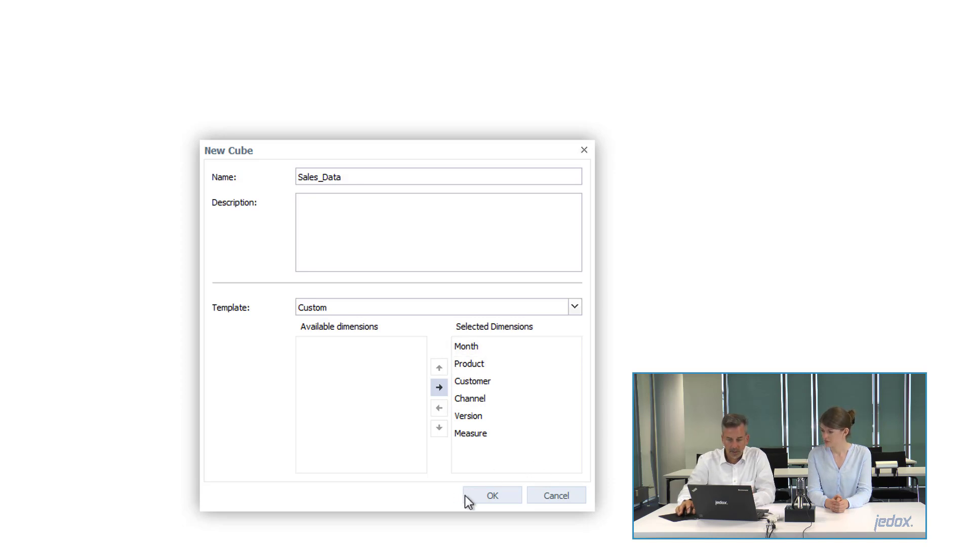
click(491, 497)
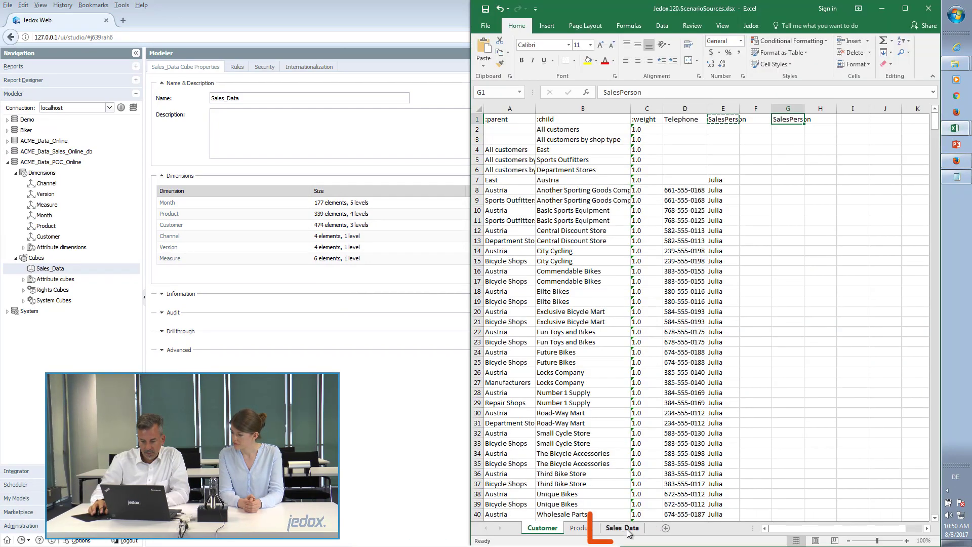
Step: In the Excel workbook Jedox.120.ScenarioSources.xlsx, open the Sales_Data sheet and examine its column headers and first data row
click(622, 528)
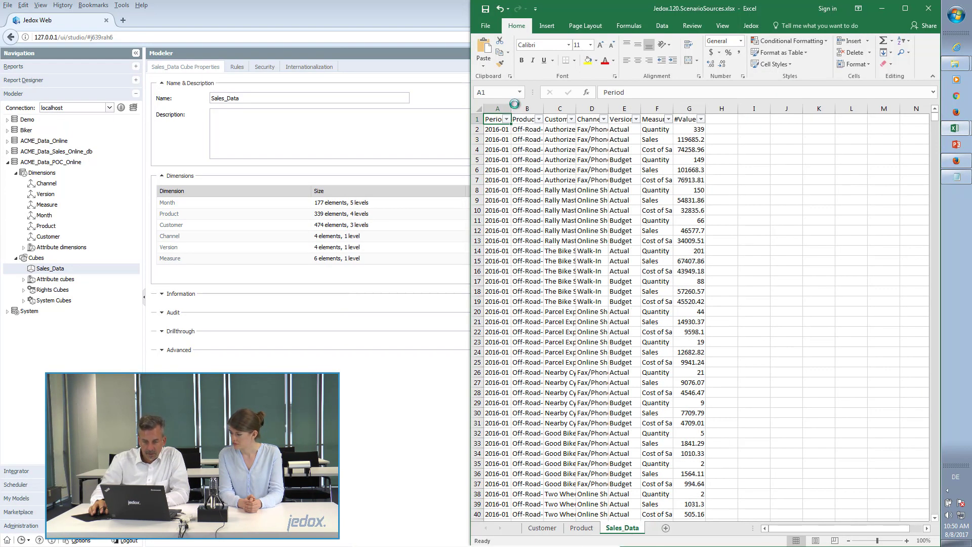
mouse_move(513, 104)
mouse_down()
mouse_move(664, 105)
mouse_move(666, 122)
mouse_move(699, 122)
mouse_up()
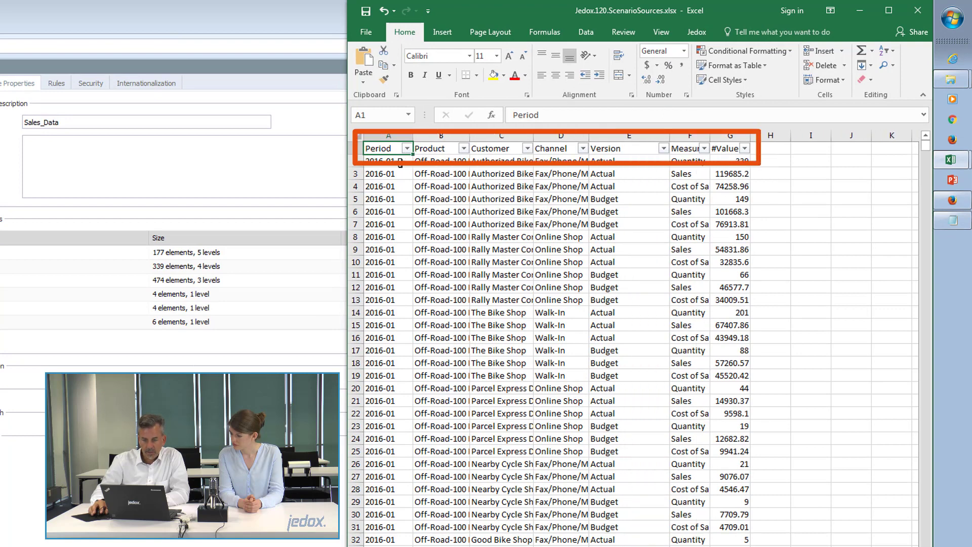
drag(388, 162, 744, 160)
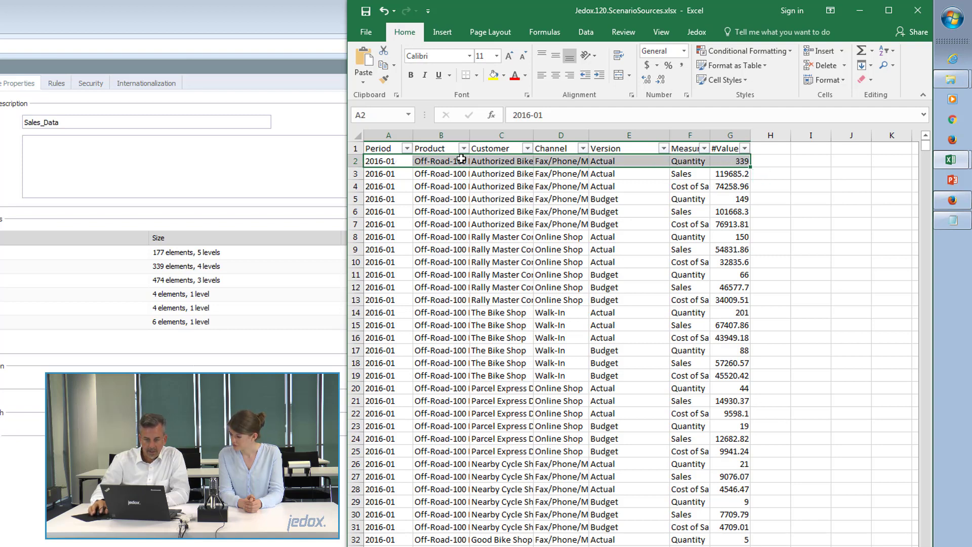
Step: Step through the first record's Period, Product, Customer, Channel, Version and Measure cells to compare them with the cube dimensions
click(385, 161)
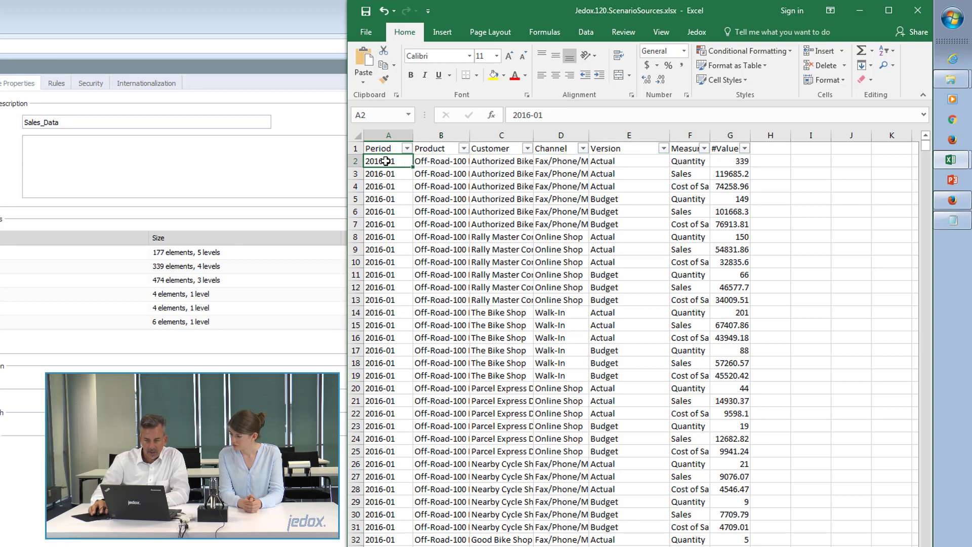
key(Right)
key(Left)
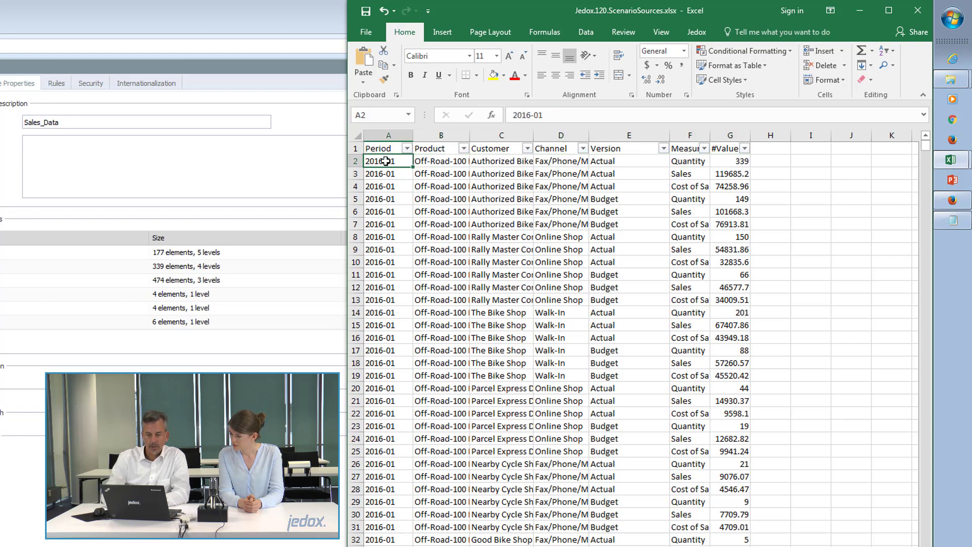
click(436, 163)
click(502, 164)
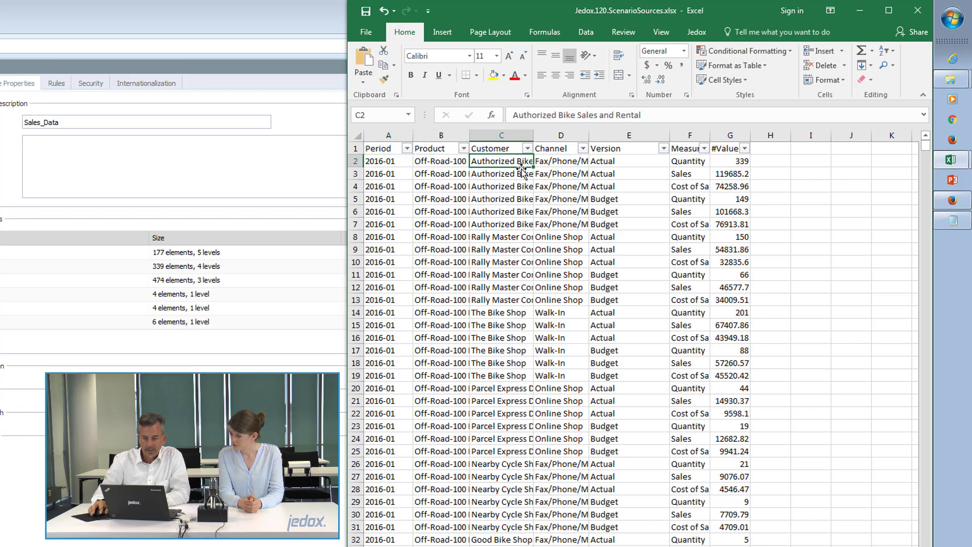
click(561, 164)
click(601, 162)
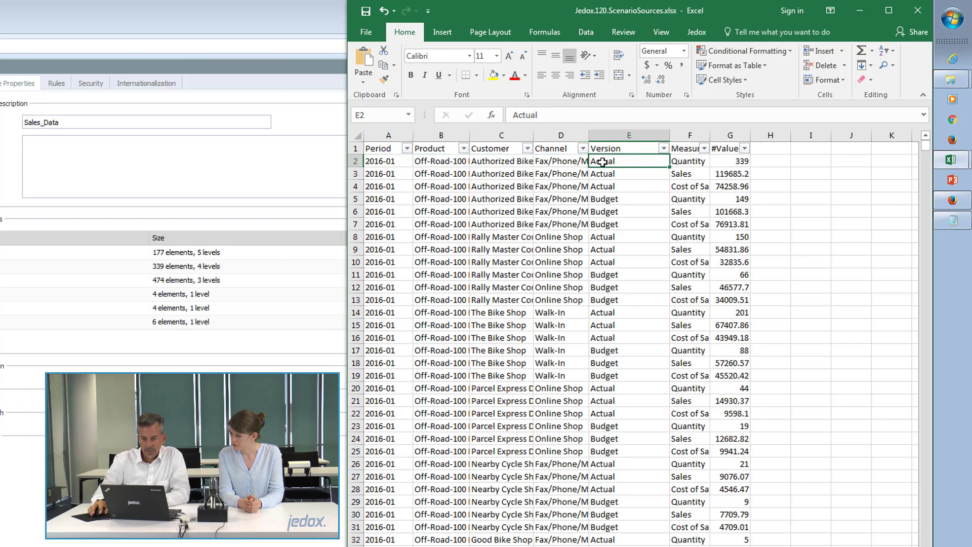
click(695, 159)
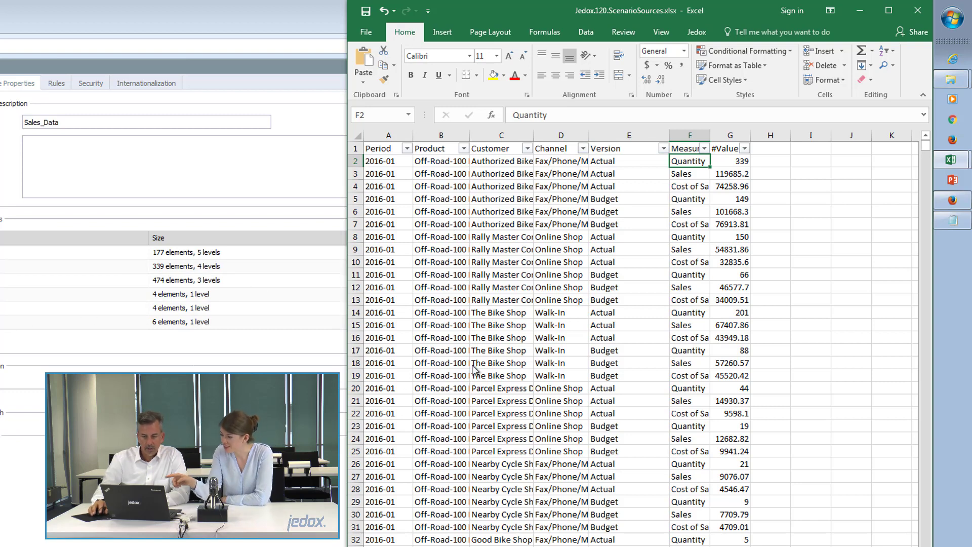
Step: Widen the #Value column slightly and examine the first values together with the first record's dimension cells
drag(750, 136, 770, 135)
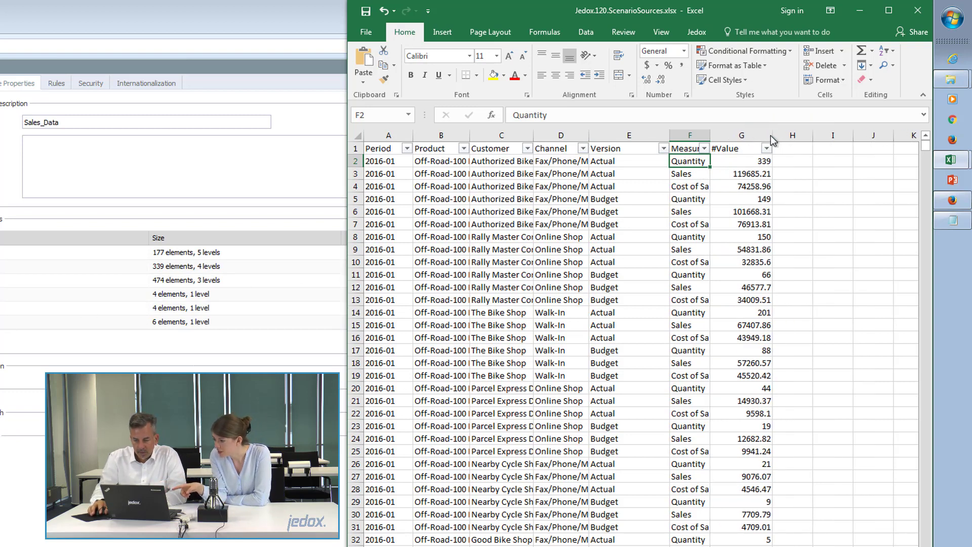
click(735, 161)
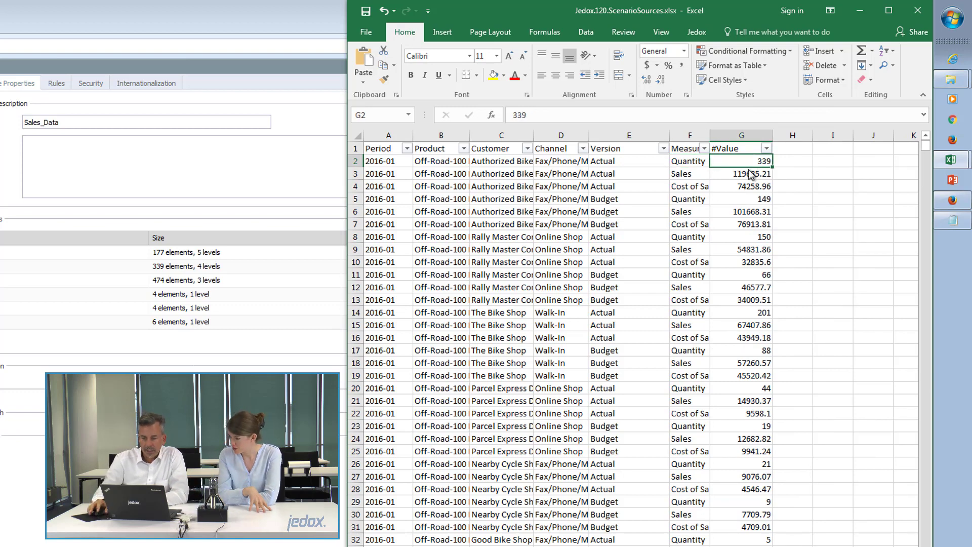
click(764, 177)
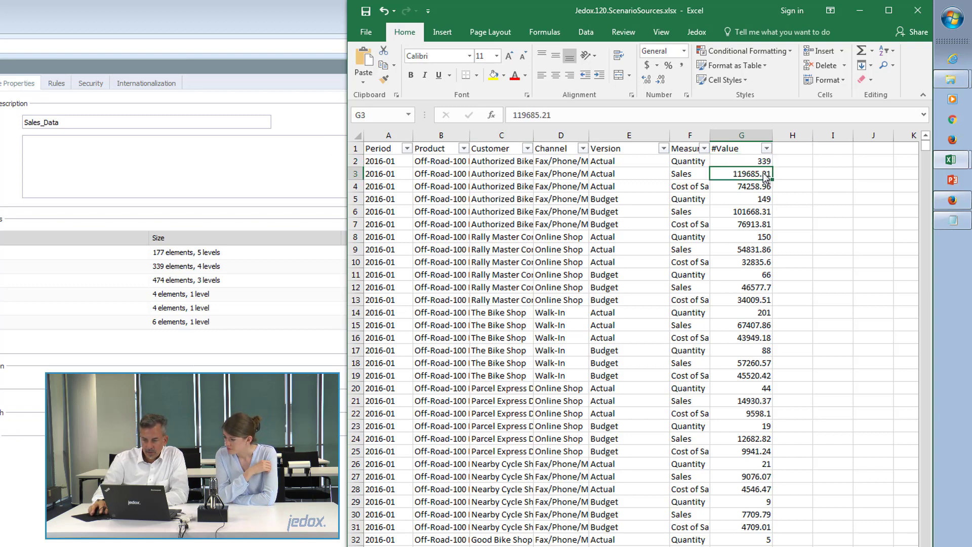
click(759, 163)
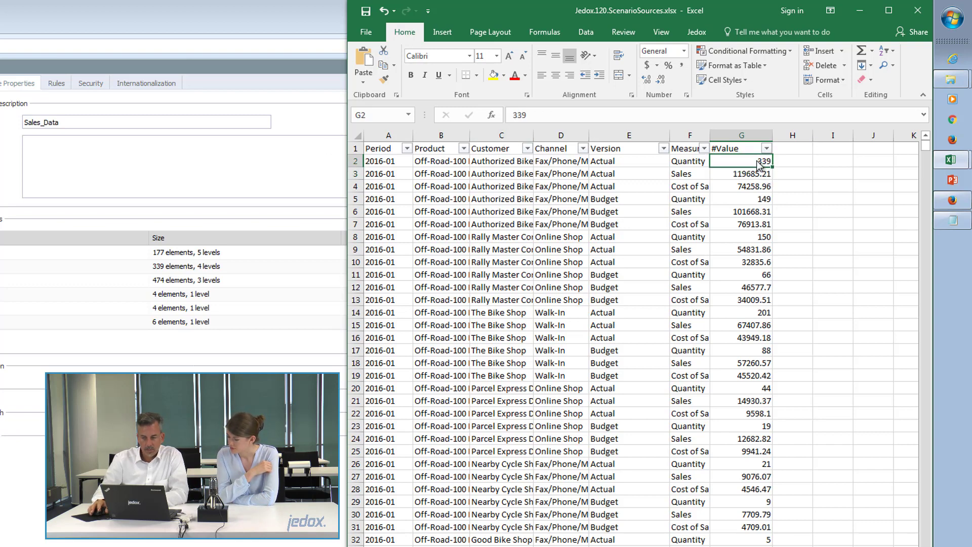
drag(397, 167, 686, 169)
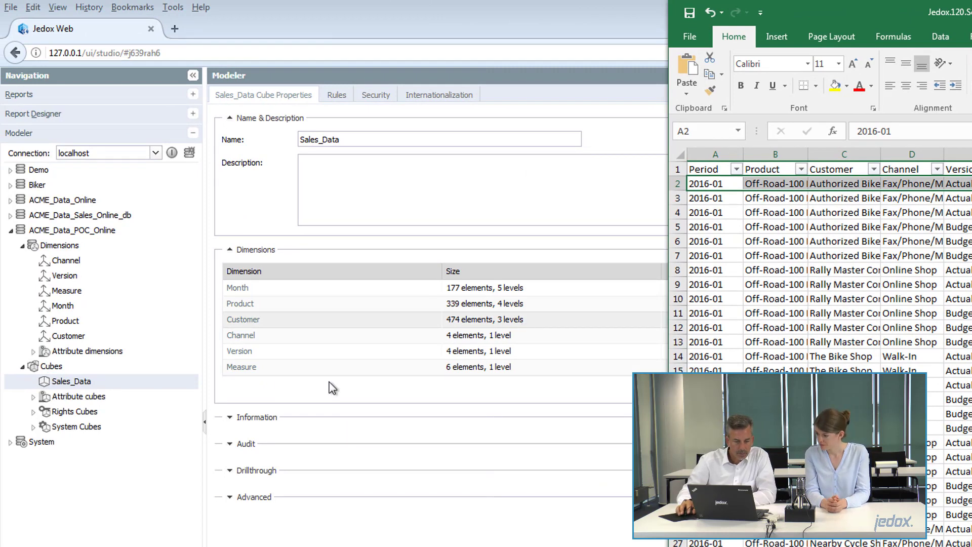
Step: Switch to Jedox Web, start a file upload into the Sales_Data cube from Jedox.120.ScenarioSources.xlsx, and preview its Sales_Data range
click(74, 383)
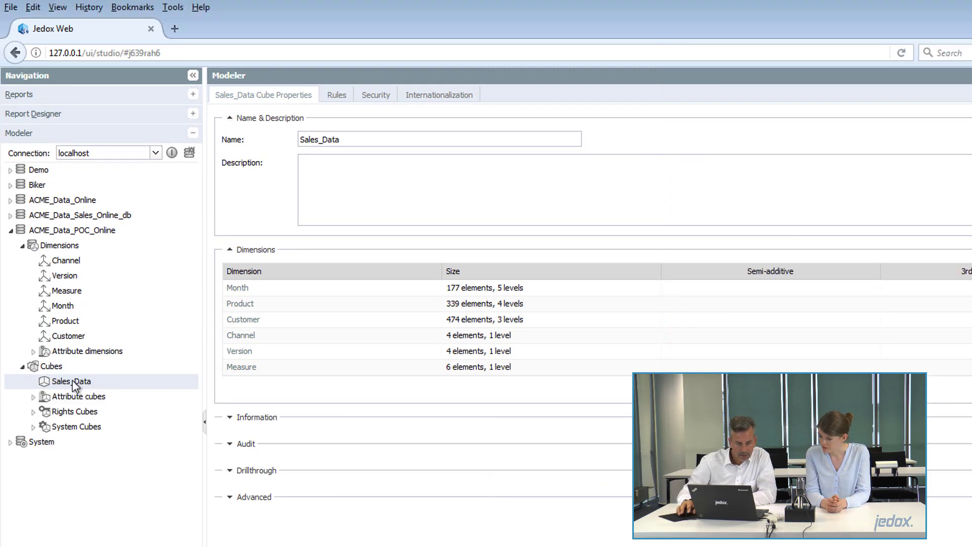
right_click(74, 383)
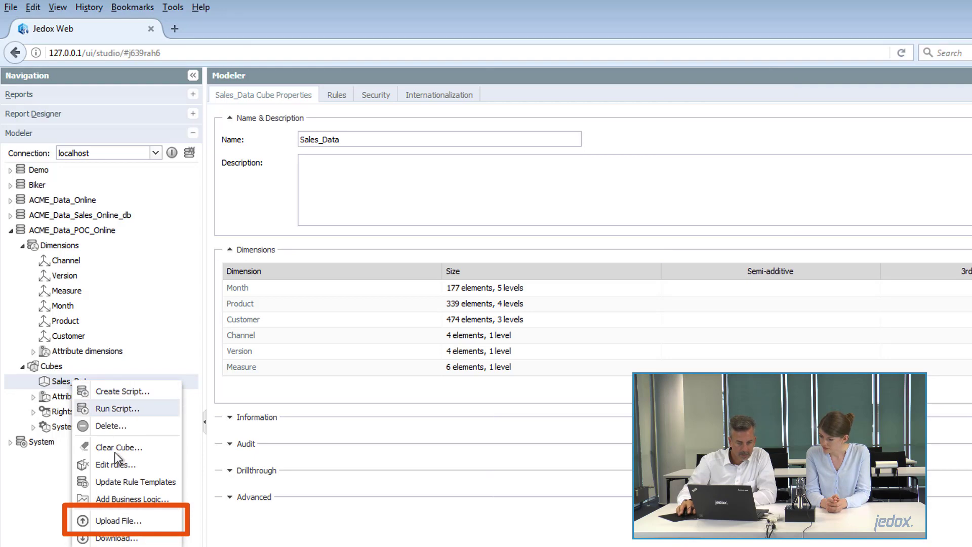
click(143, 524)
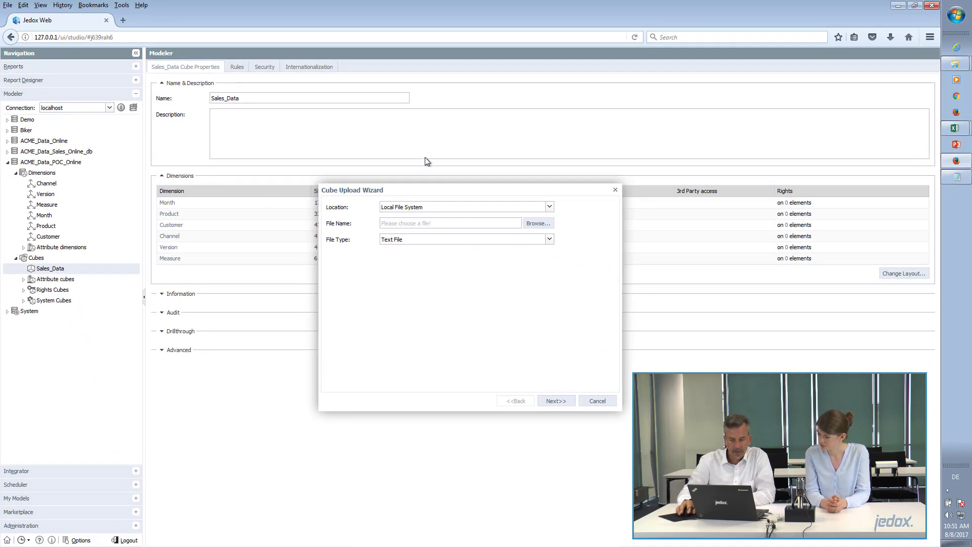
click(539, 224)
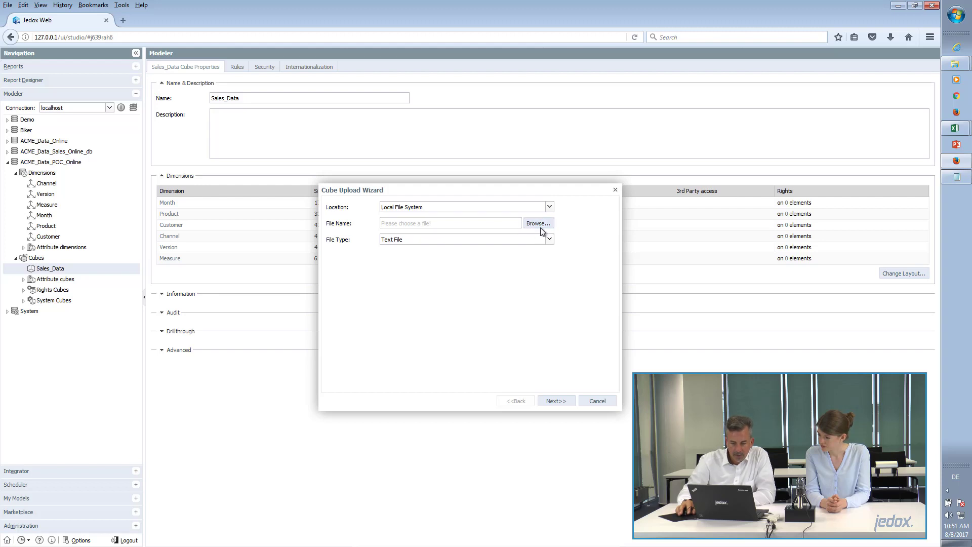
click(148, 103)
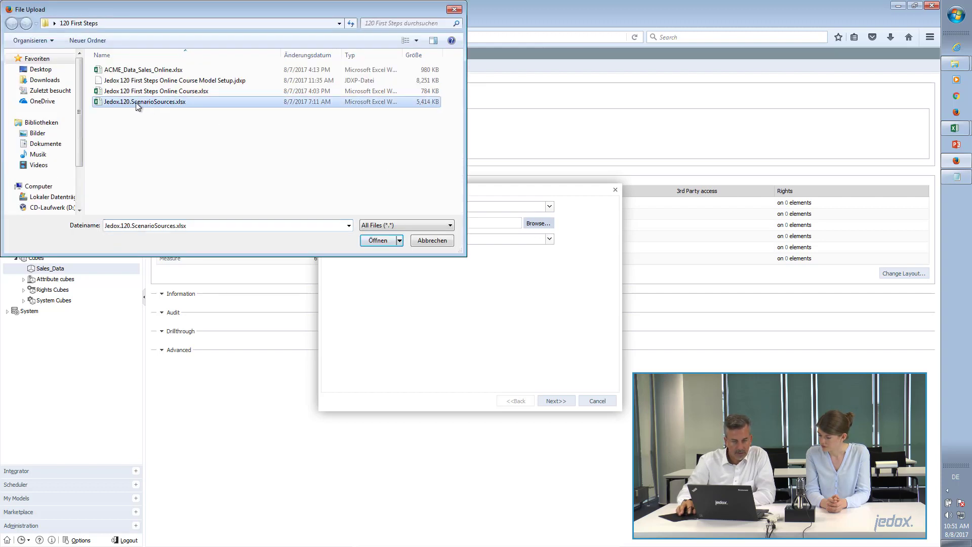
click(380, 244)
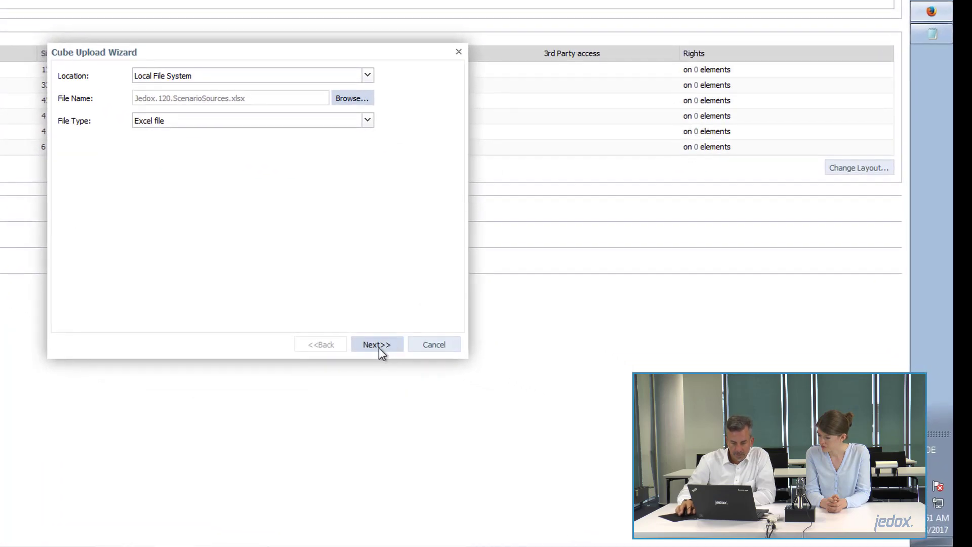
click(378, 347)
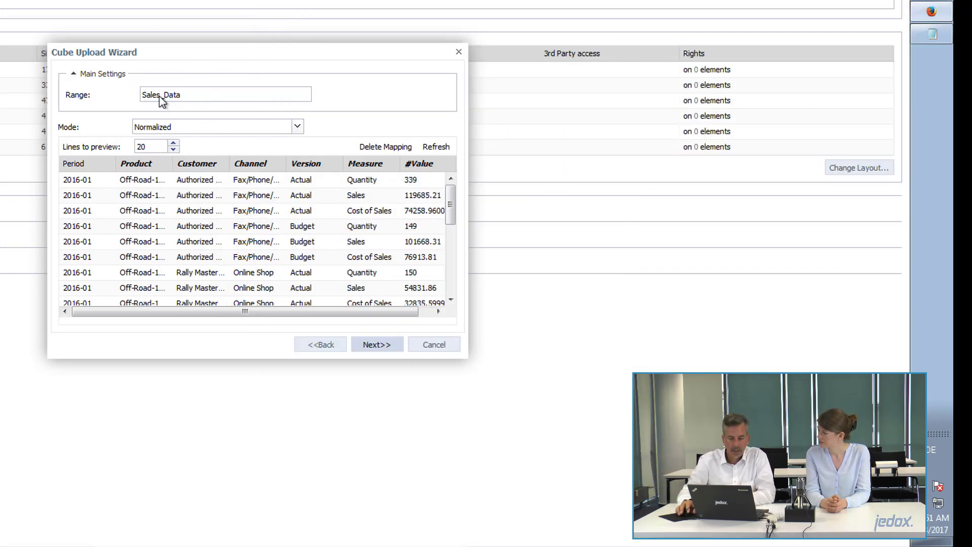
click(190, 95)
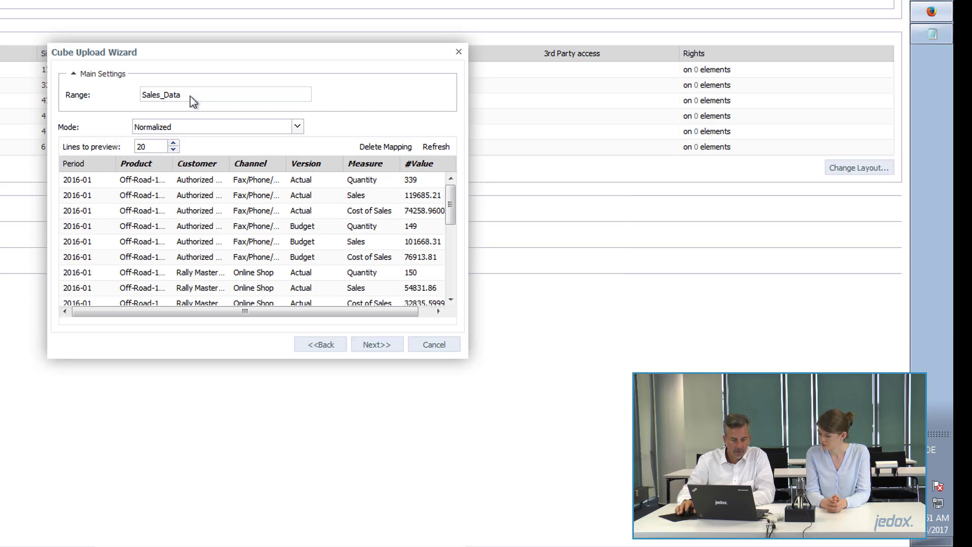
Step: Widen the upload wizard's preview and map the source's Period column to the Month dimension
drag(190, 95, 143, 105)
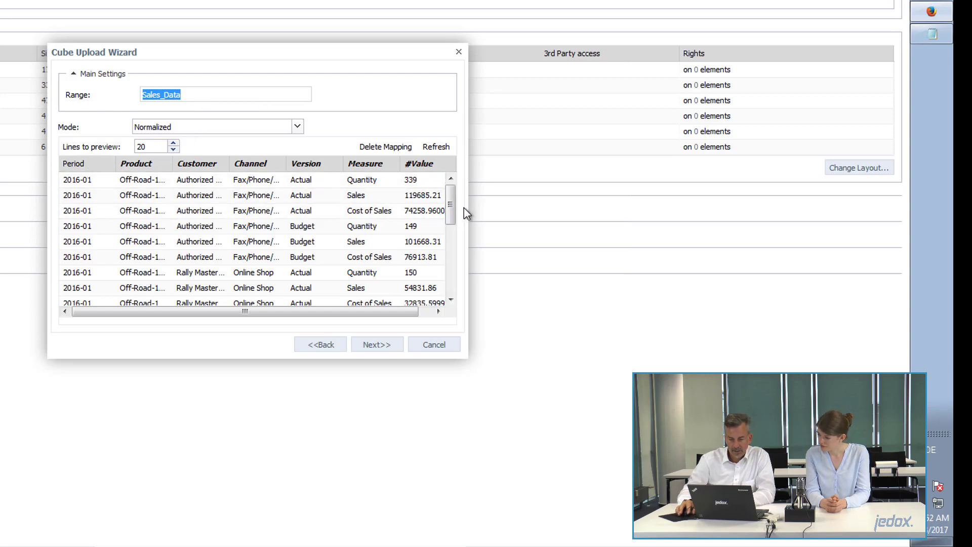
drag(465, 208, 535, 206)
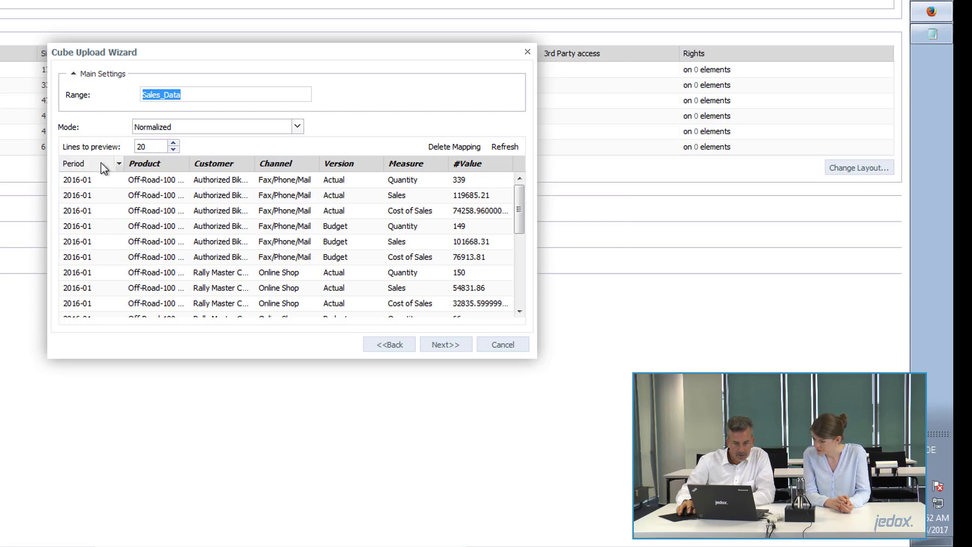
click(119, 165)
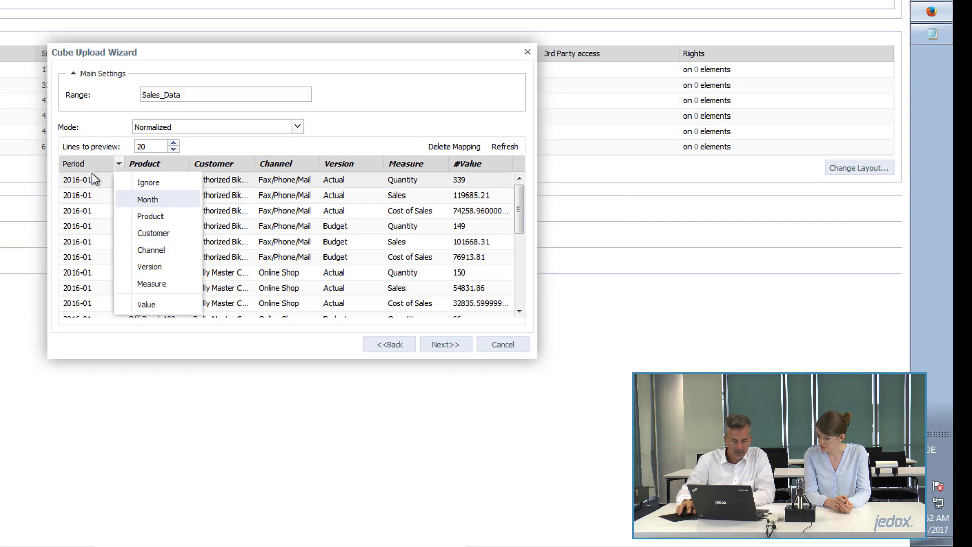
click(151, 201)
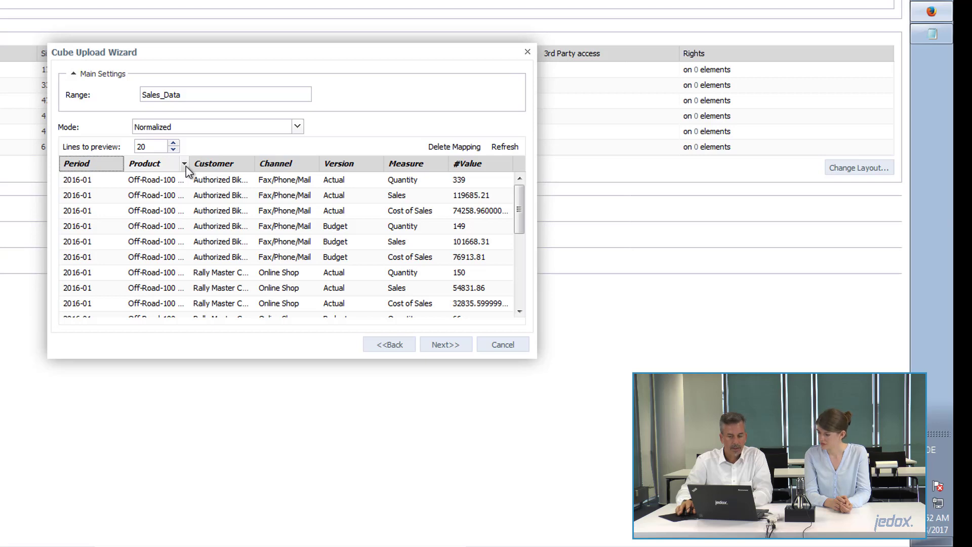
Step: Run the Sales_Data cube upload once, without saving it as an Integrator job, and dismiss the execution report
click(452, 345)
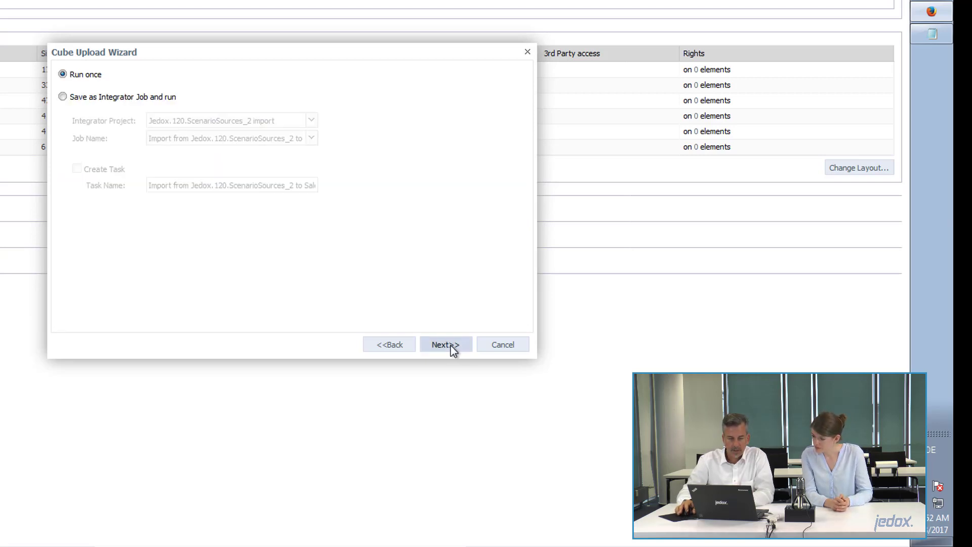
click(452, 345)
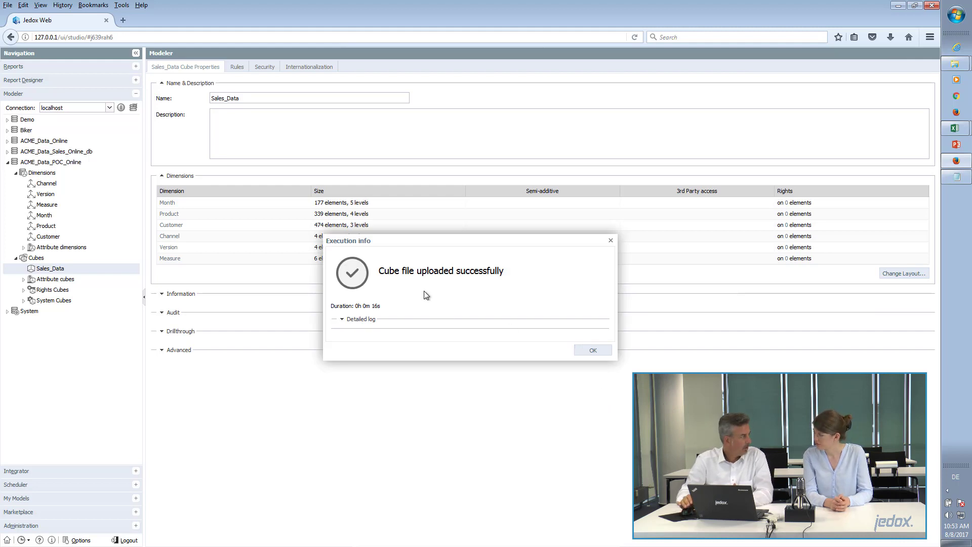
click(593, 350)
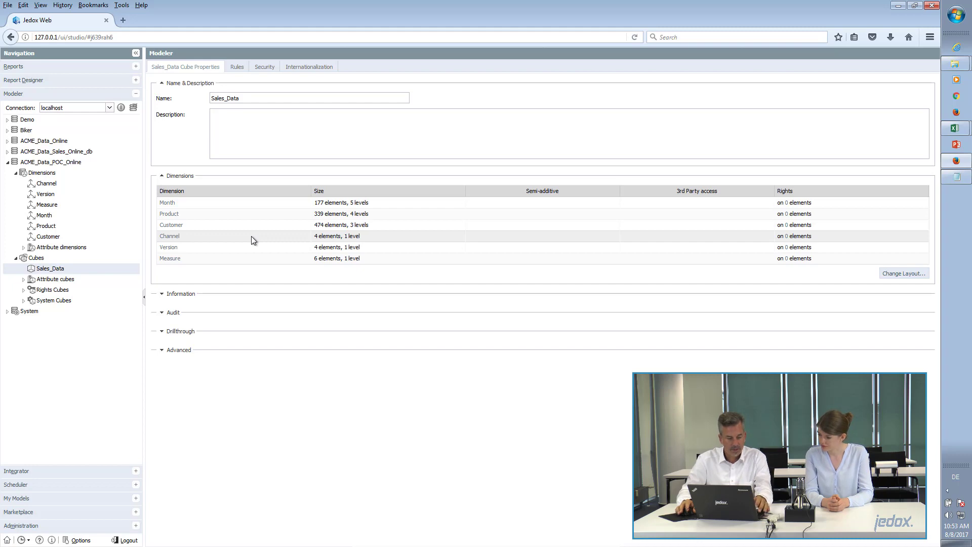
Step: Switch to the Excel workbook Jedox 120 First Steps Online Course.xlsx and widen its window to show the 2016 and 2017 columns of the outcome report
key(alt+Tab)
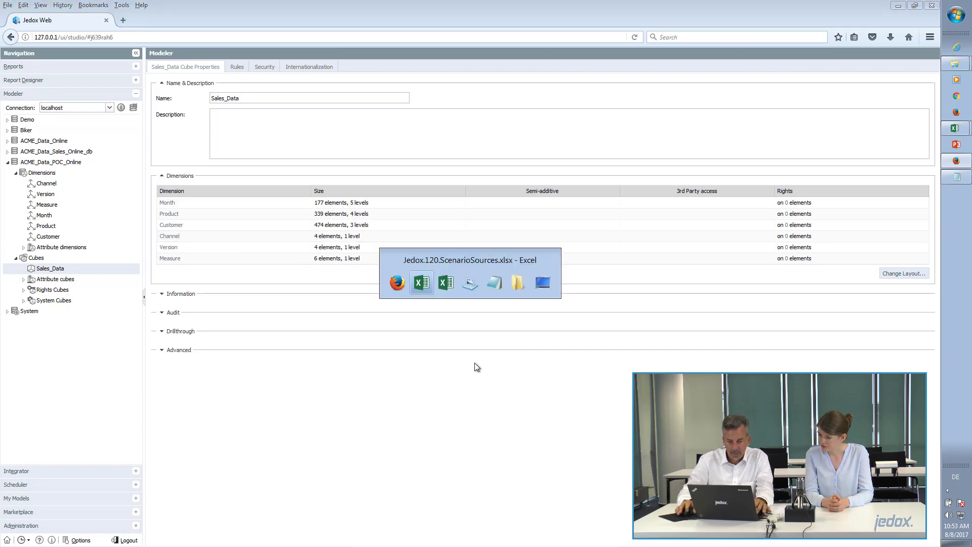
key(alt+Tab)
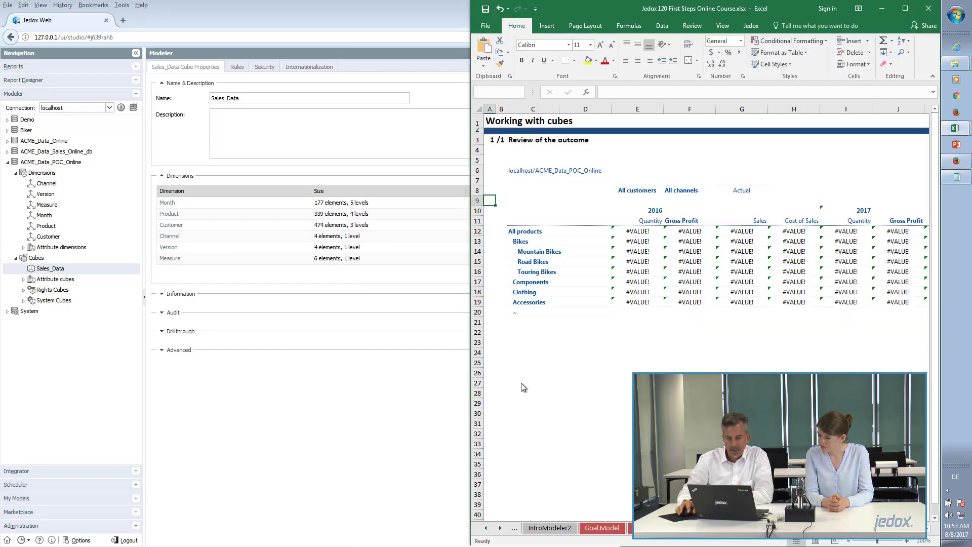
click(673, 336)
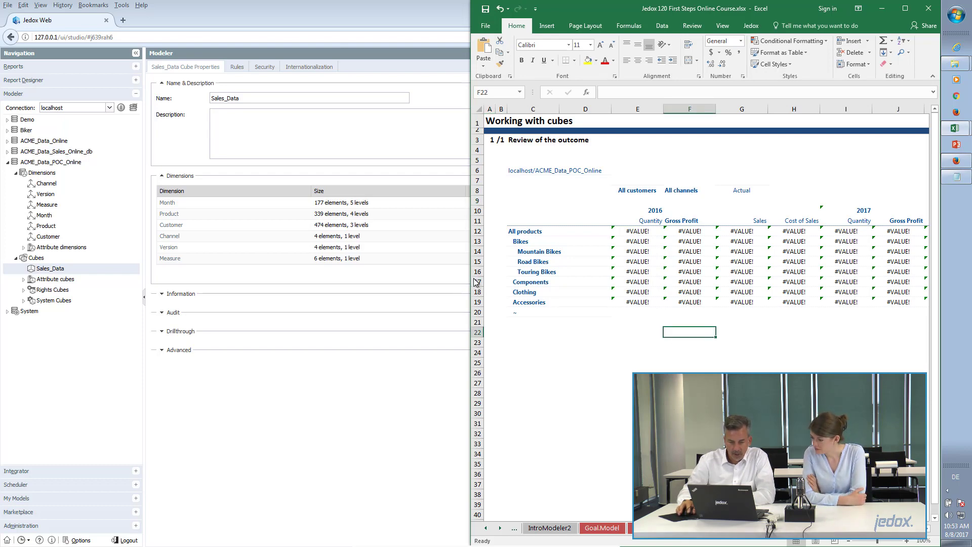
drag(471, 276, 335, 276)
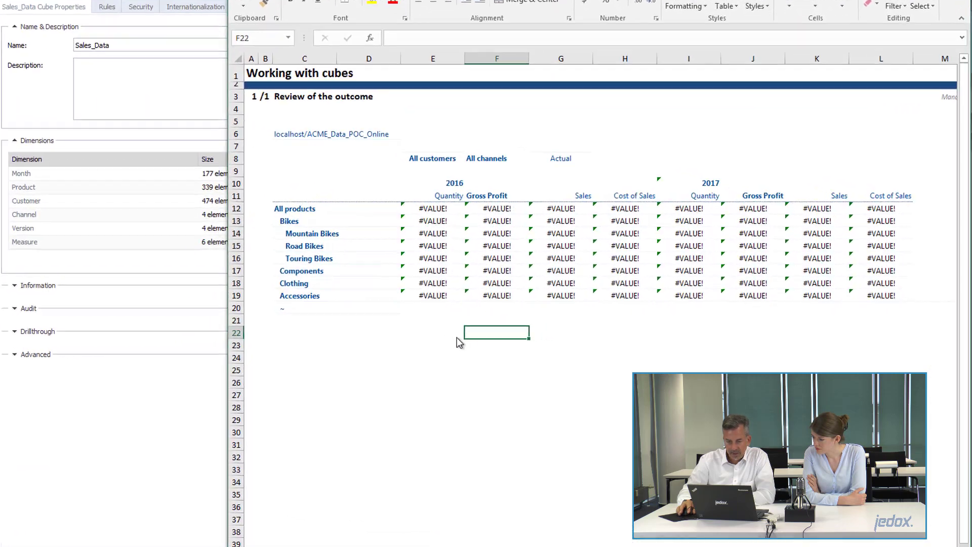
click(457, 338)
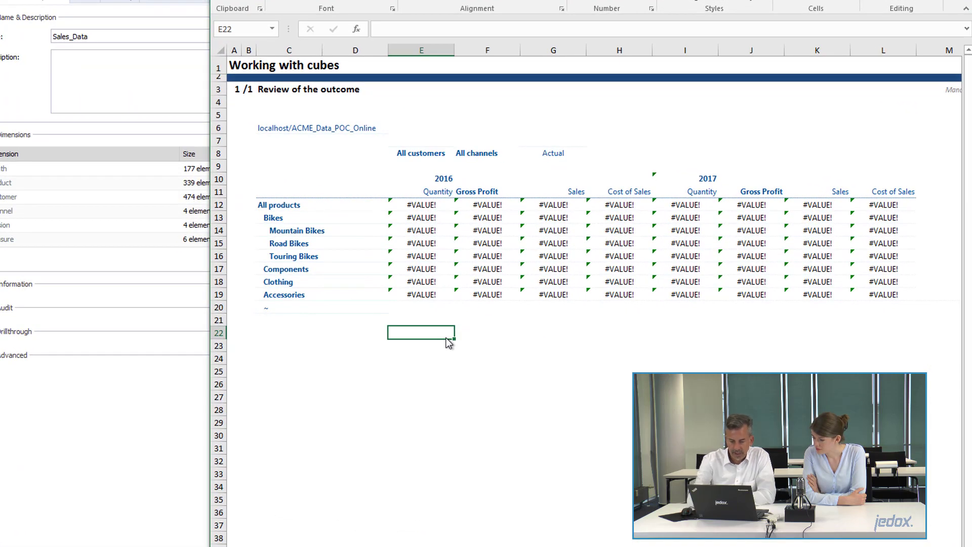